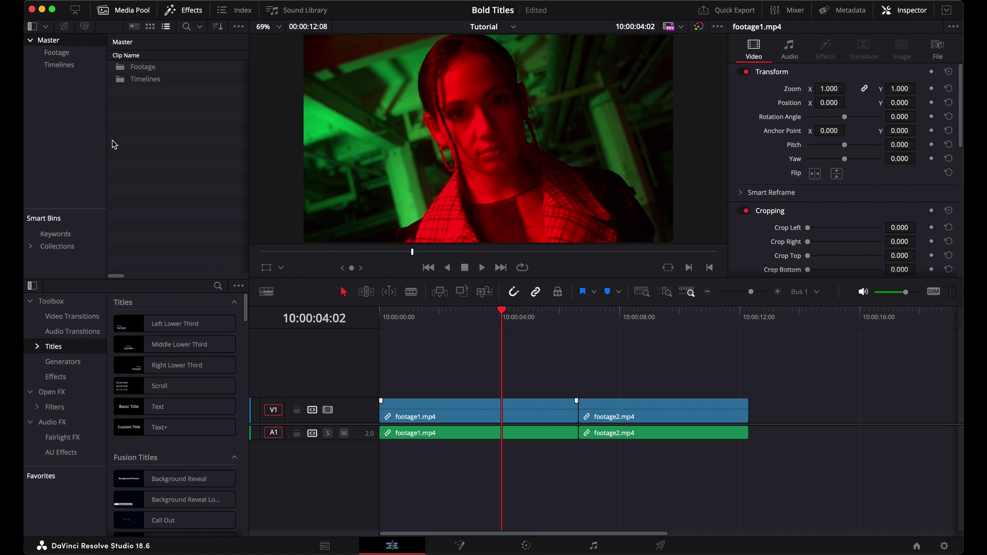
Bring the Bold Titles pack folder forward and expand its Assets folder in Finder.
{"action": "key", "text": "super+Tab"}
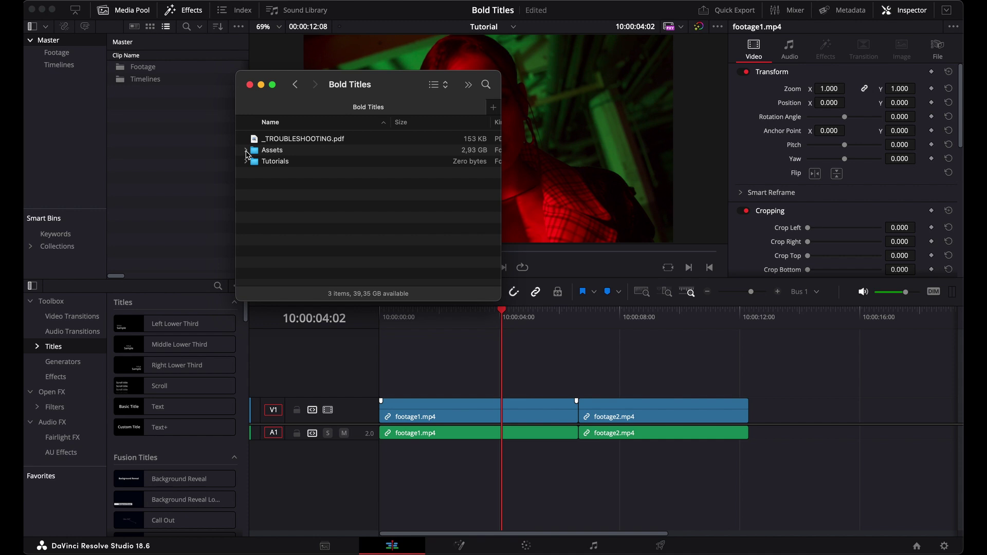
{"action": "left_click", "coordinate": [246, 150]}
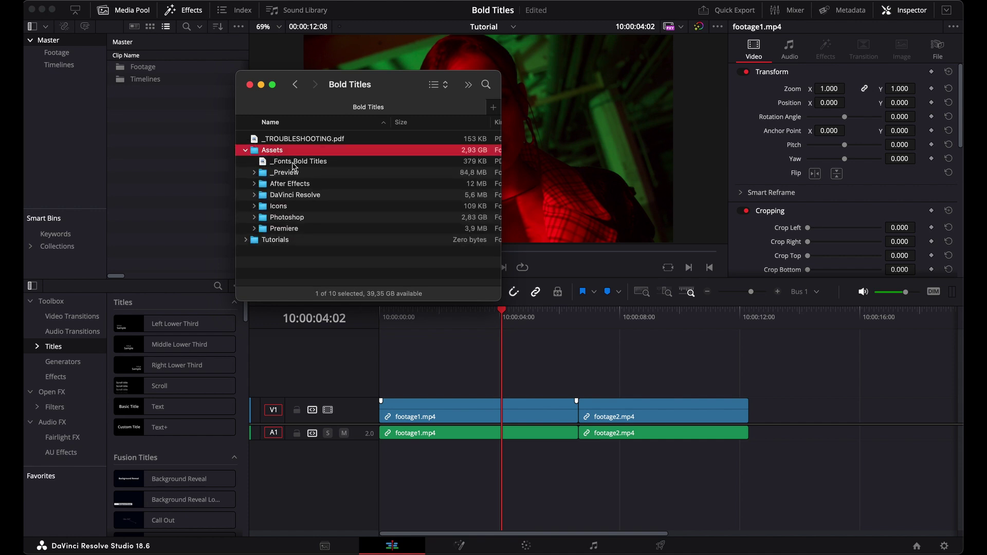
Open the _Fonts Bold Titles PDF in Preview and scroll through its font download links.
{"action": "double_click", "coordinate": [292, 162]}
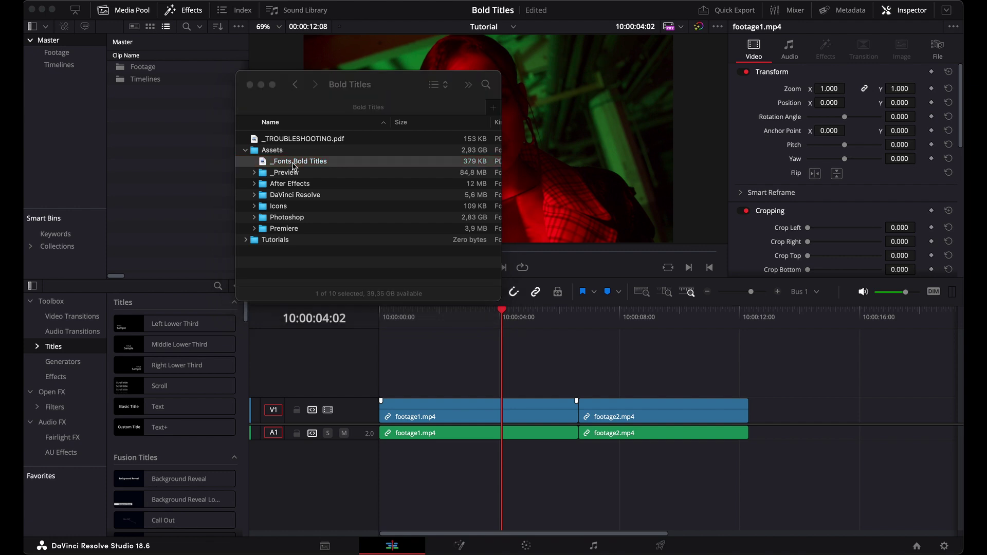
{"action": "scroll", "coordinate": [344, 206], "scroll_direction": "down", "scroll_amount": 5}
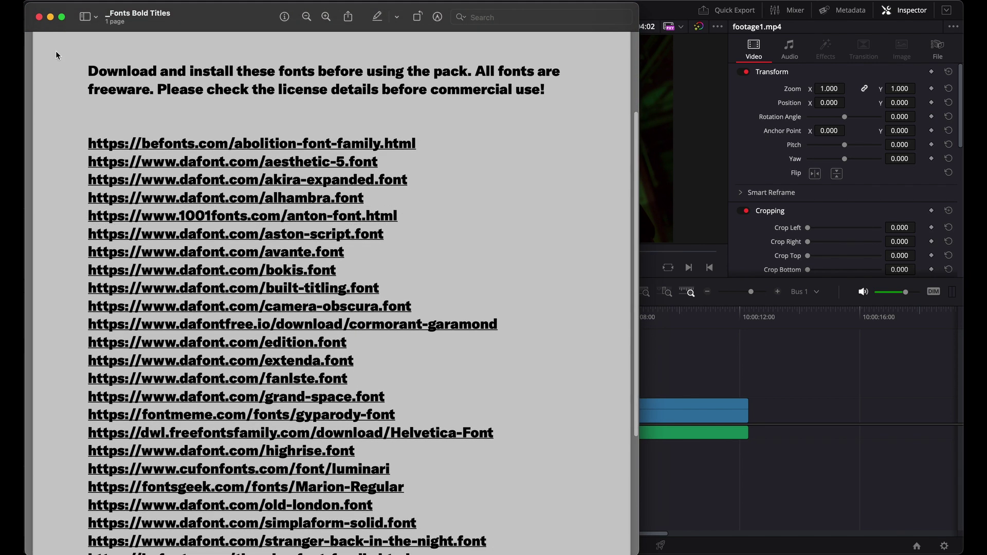
Close the fonts PDF, open the DaVinci Resolve folder and select ACIDBITE Bold Titles.drfx.
{"action": "left_click", "coordinate": [39, 18]}
{"action": "left_click", "coordinate": [310, 174]}
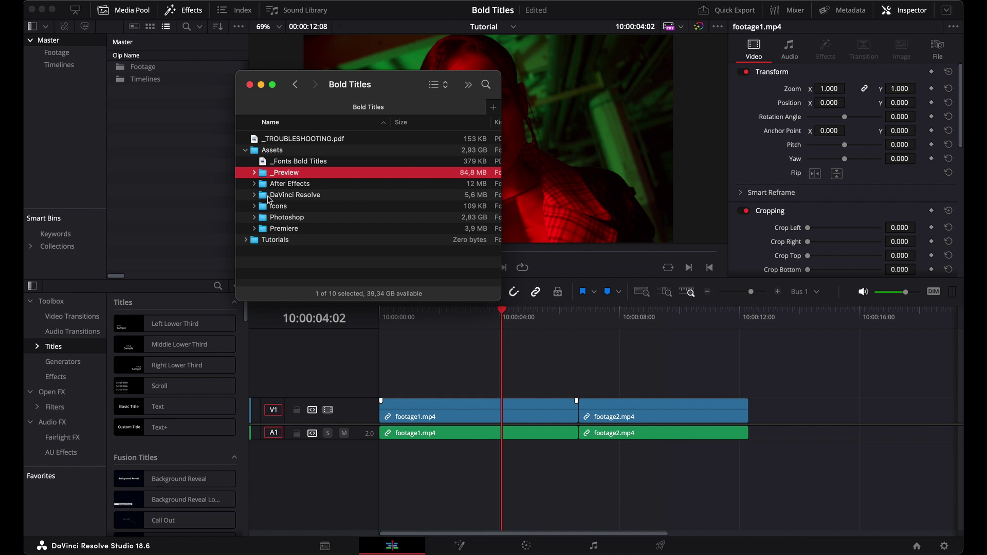
{"action": "left_click", "coordinate": [262, 198]}
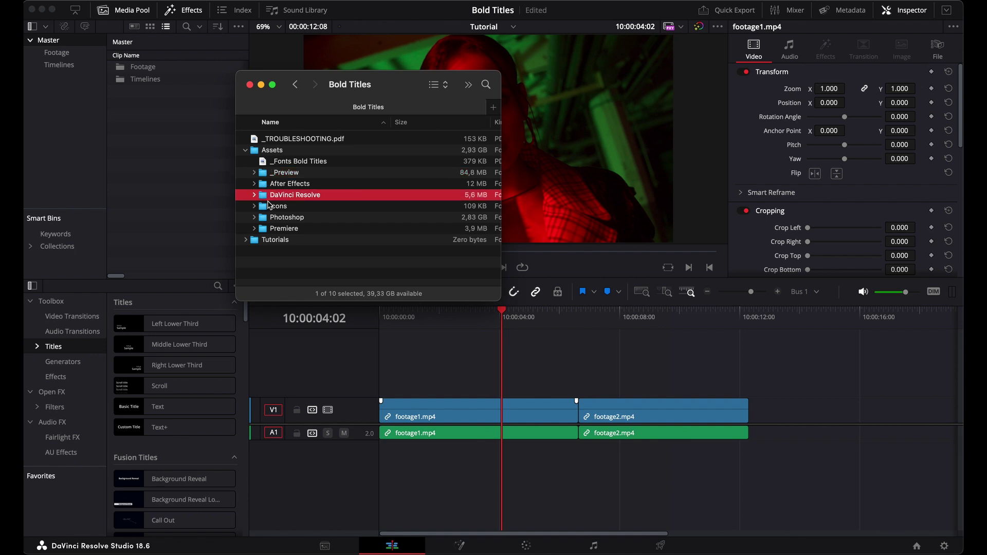
{"action": "double_click", "coordinate": [263, 200]}
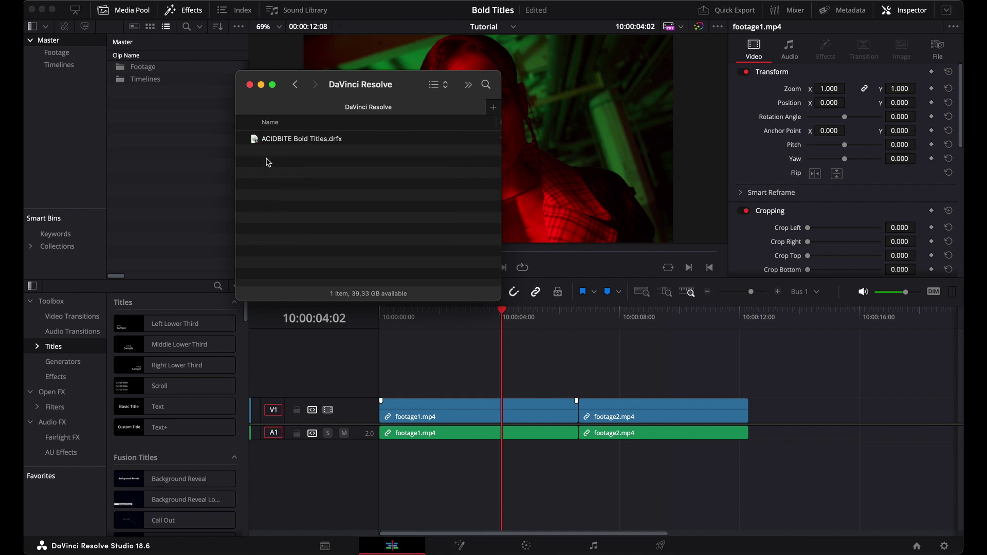
{"action": "left_click", "coordinate": [257, 142]}
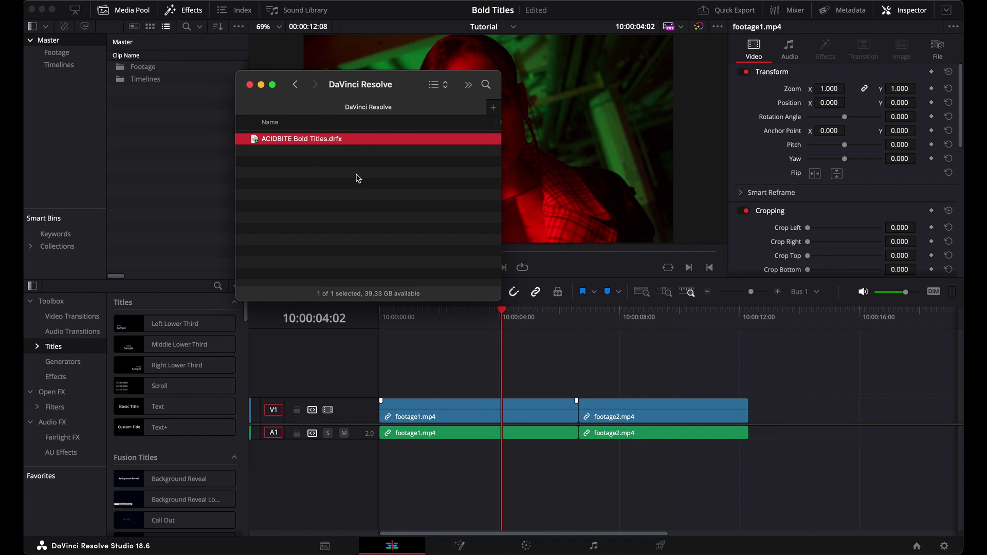
Open ACIDBITE Bold Titles.drfx in Resolve and confirm the Install prompt.
{"action": "double_click", "coordinate": [258, 142]}
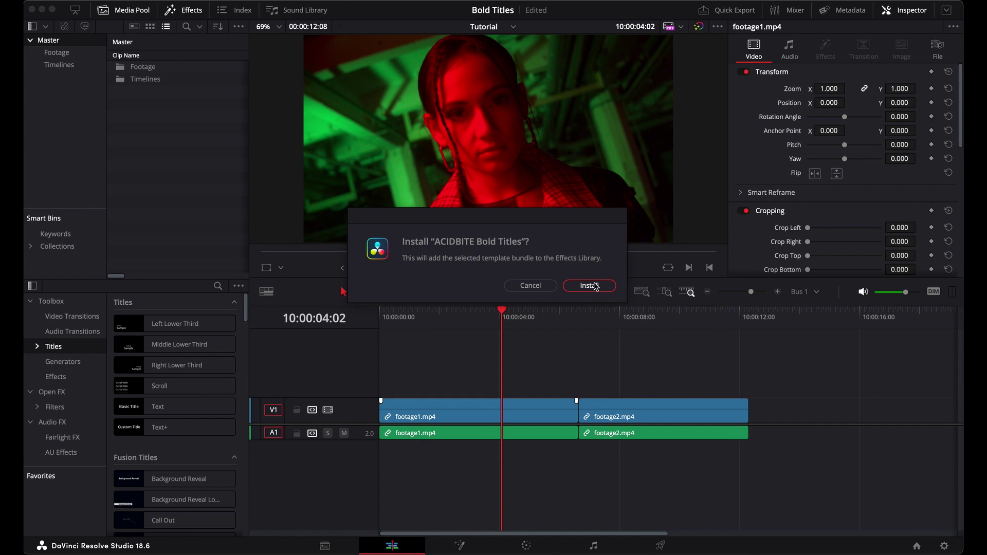
{"action": "left_click", "coordinate": [590, 286]}
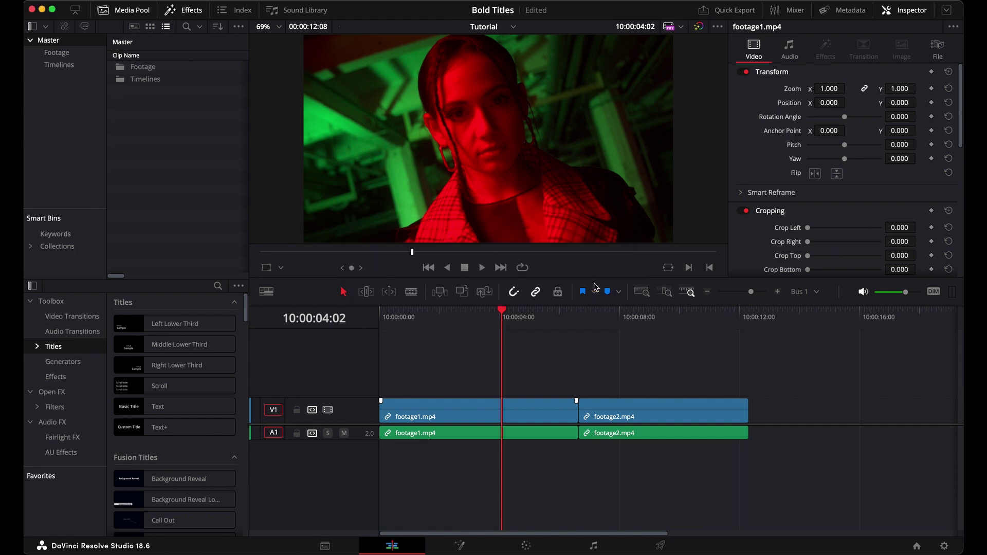
Expand Titles > ACIDBITE Bold Titles in the Effects Library, check Vertical, then show the Horizontal titles.
{"action": "left_click", "coordinate": [37, 348]}
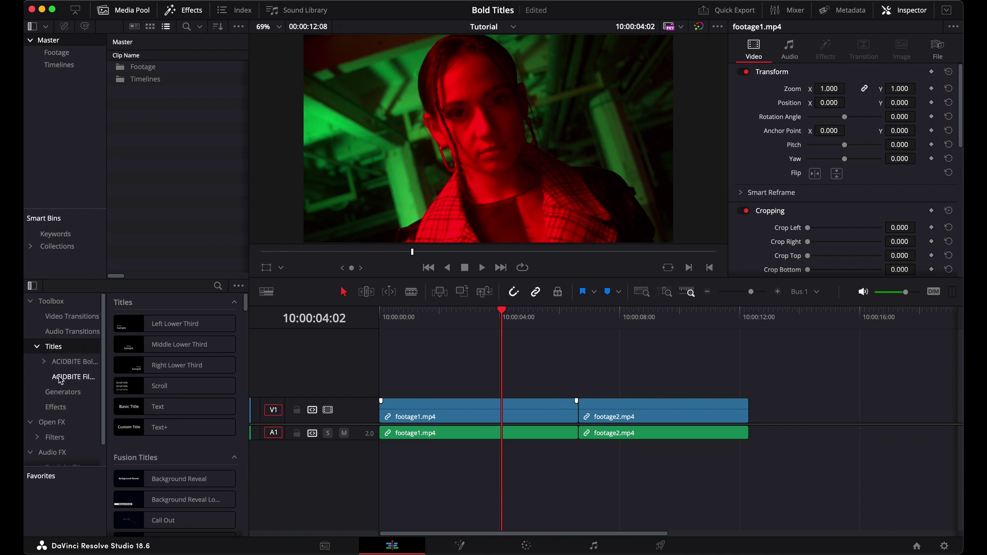
{"action": "left_click_drag", "start_coordinate": [106, 360], "coordinate": [131, 360]}
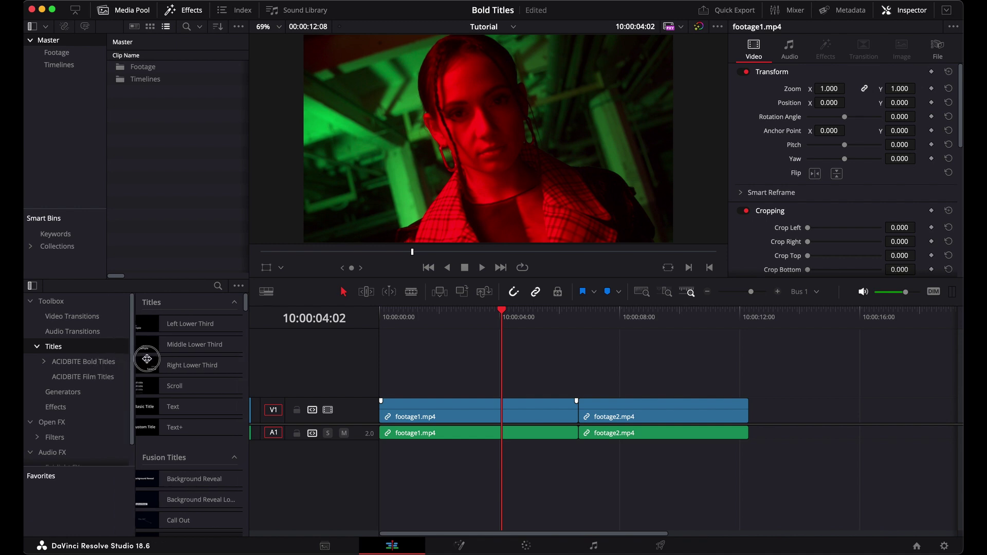
{"action": "left_click", "coordinate": [101, 362]}
{"action": "left_click", "coordinate": [44, 362]}
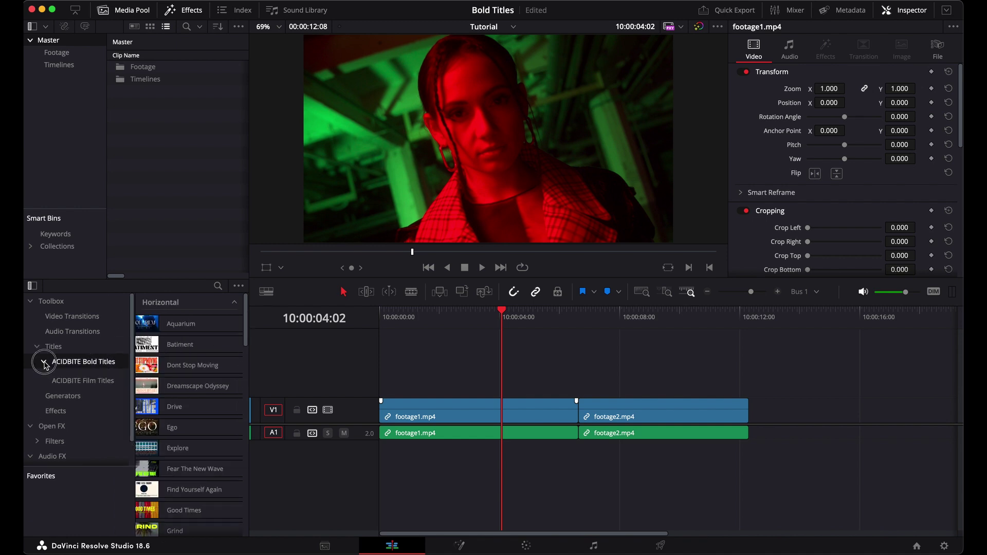
{"action": "left_click", "coordinate": [74, 378]}
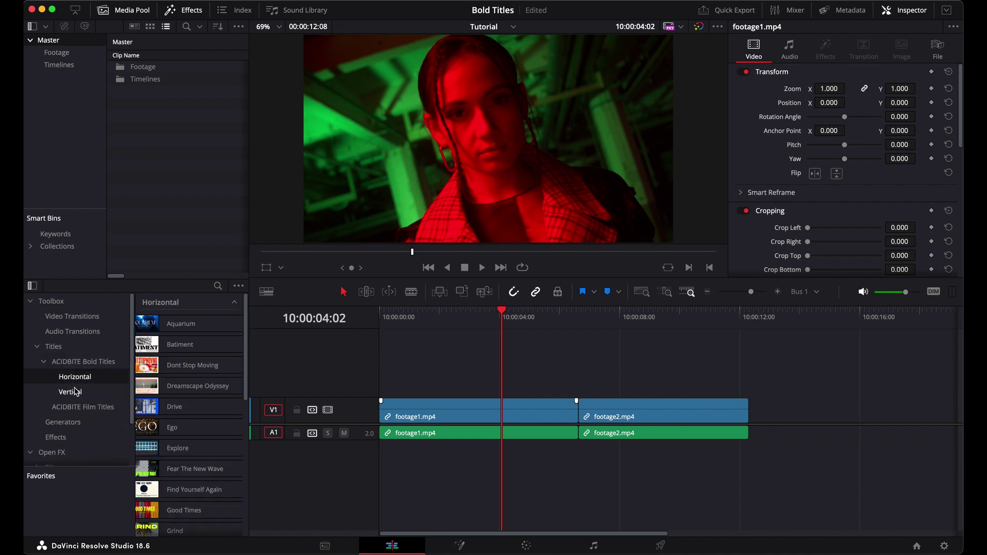
{"action": "left_click", "coordinate": [76, 394]}
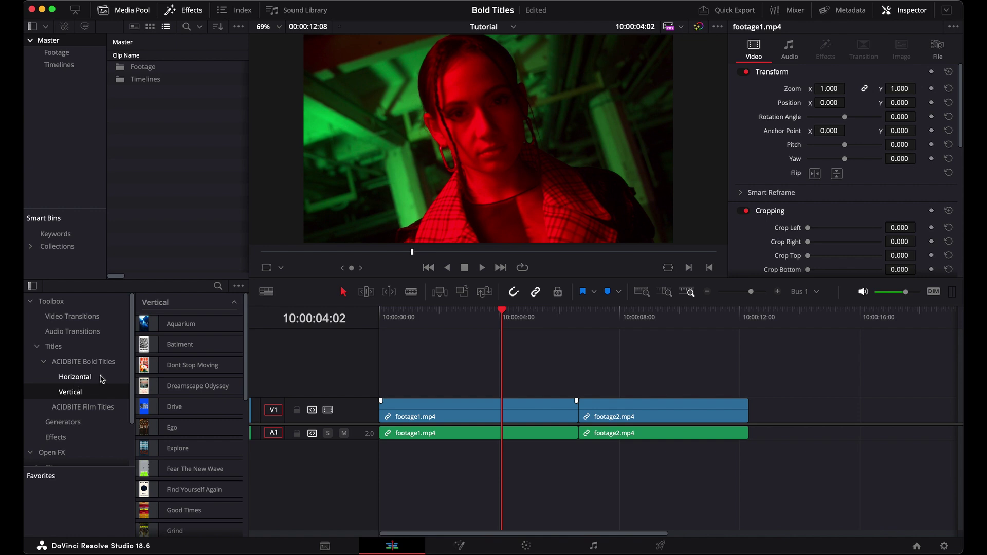
{"action": "left_click", "coordinate": [72, 381]}
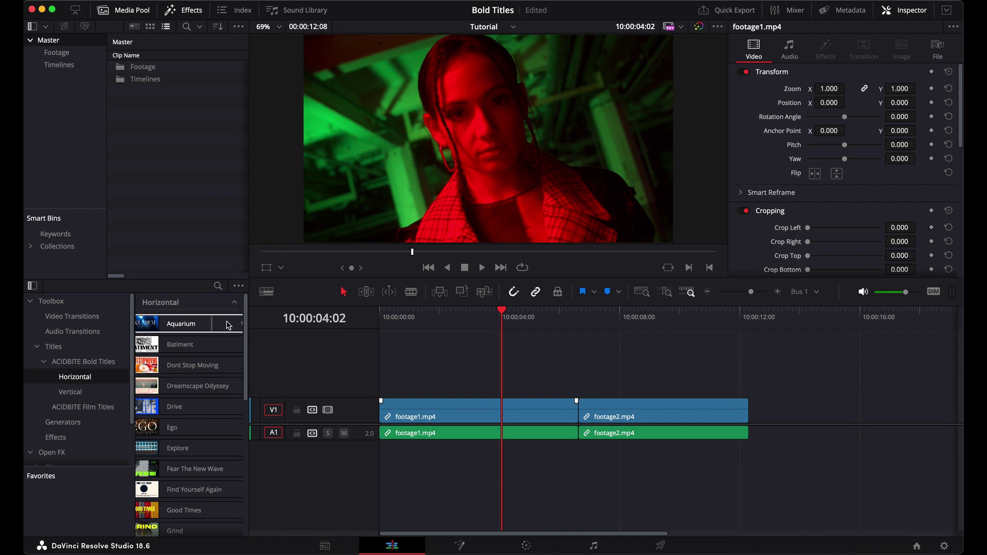
Place the Fear The New Wave title on track V2 above footage1.mp4.
{"action": "left_click_drag", "start_coordinate": [250, 326], "coordinate": [276, 326]}
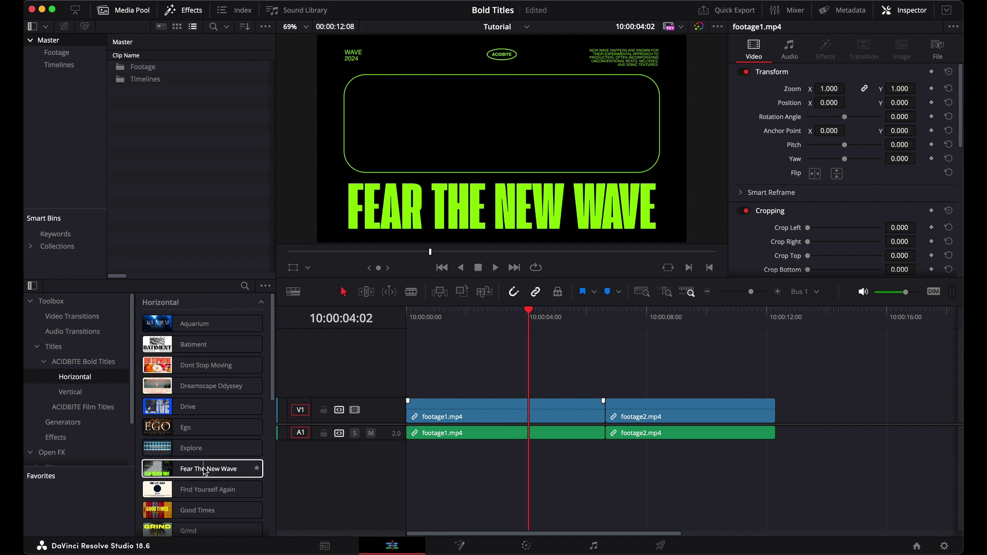
{"action": "left_click_drag", "start_coordinate": [213, 466], "coordinate": [407, 390]}
Select the Fear The New Wave clip at 10:00:03:04 and review its Inspector text controls.
{"action": "left_click", "coordinate": [502, 321]}
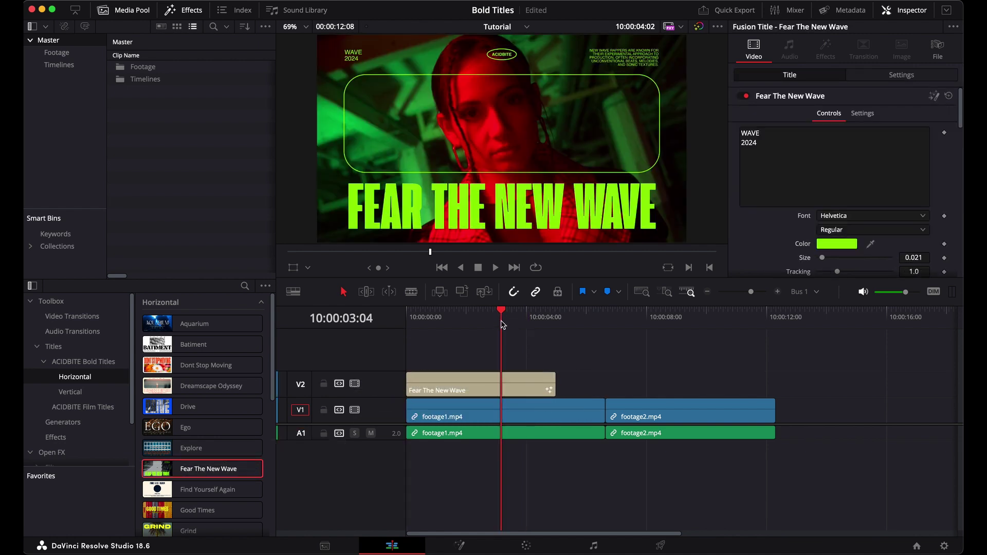
{"action": "left_click", "coordinate": [525, 377]}
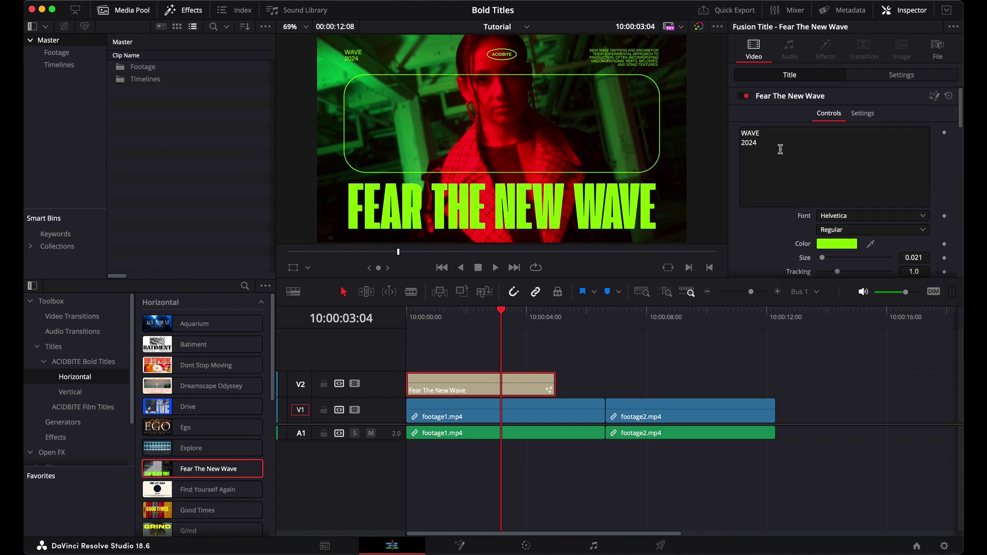
{"action": "scroll", "coordinate": [780, 149], "scroll_direction": "down", "scroll_amount": 1}
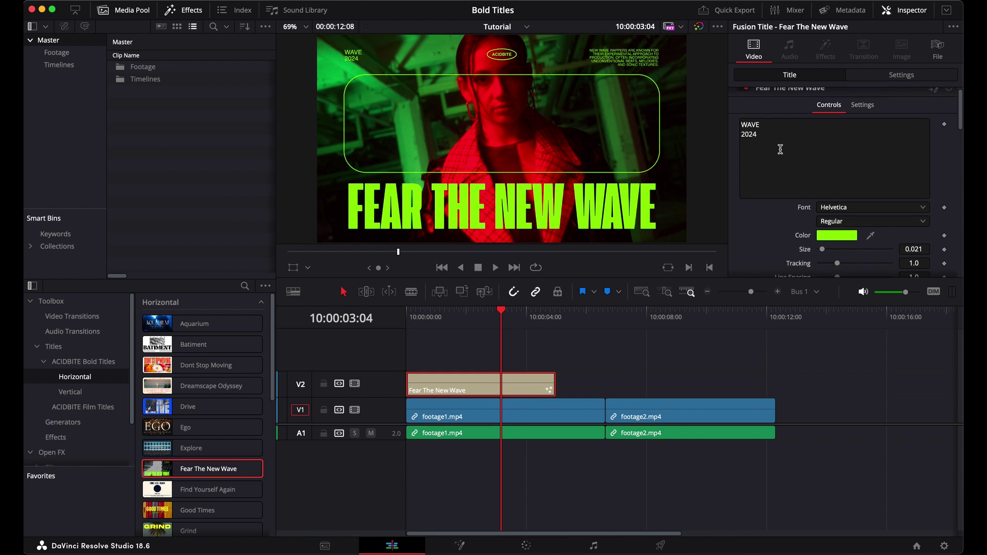
{"action": "scroll", "coordinate": [779, 148], "scroll_direction": "down", "scroll_amount": 5}
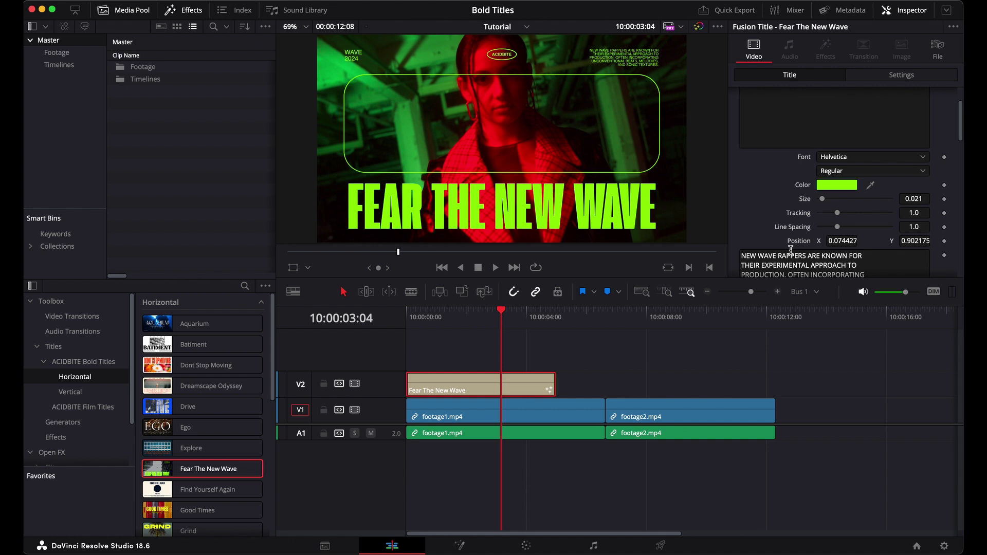
{"action": "scroll", "coordinate": [790, 249], "scroll_direction": "up", "scroll_amount": 6}
Replace the WAVE 2024 text with 'Acidbite' and colour it red.
{"action": "left_click_drag", "start_coordinate": [777, 149], "coordinate": [742, 132]}
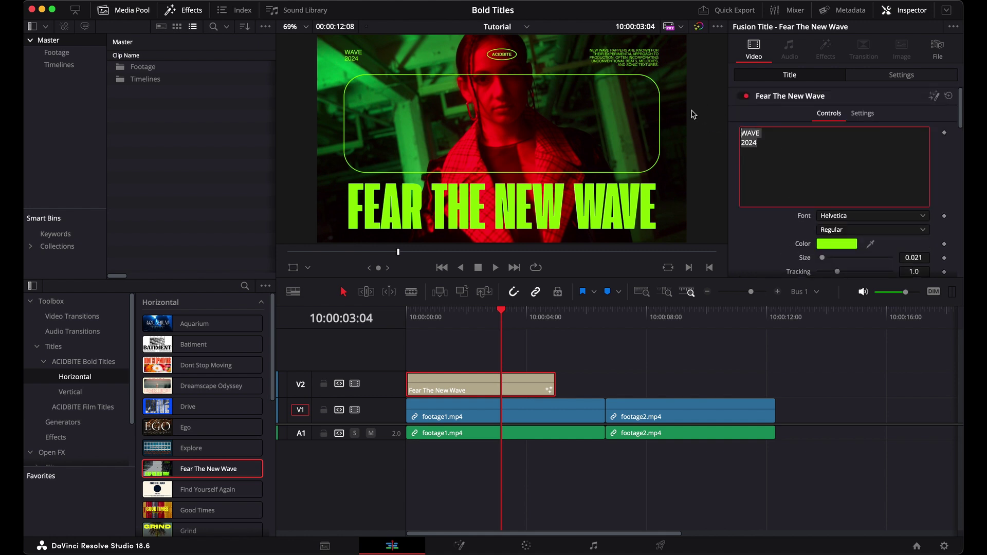
{"action": "type", "text": "Acidbite"}
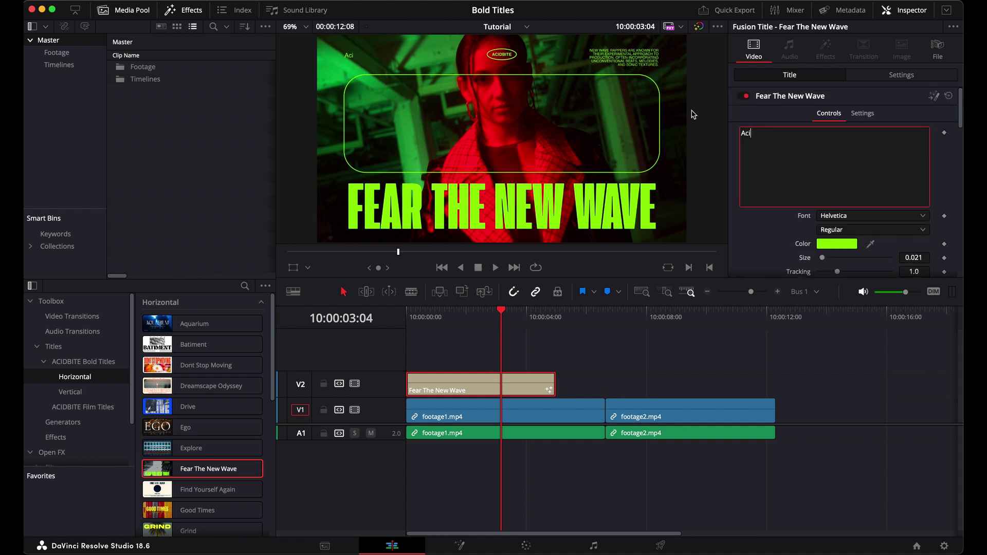
{"action": "left_click", "coordinate": [839, 243]}
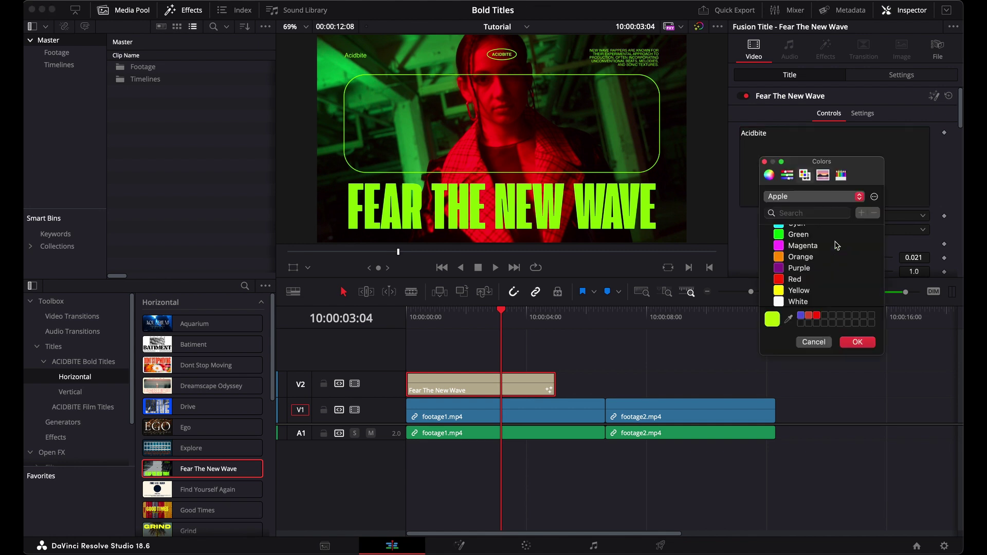
{"action": "scroll", "coordinate": [782, 257], "scroll_direction": "down", "scroll_amount": 1}
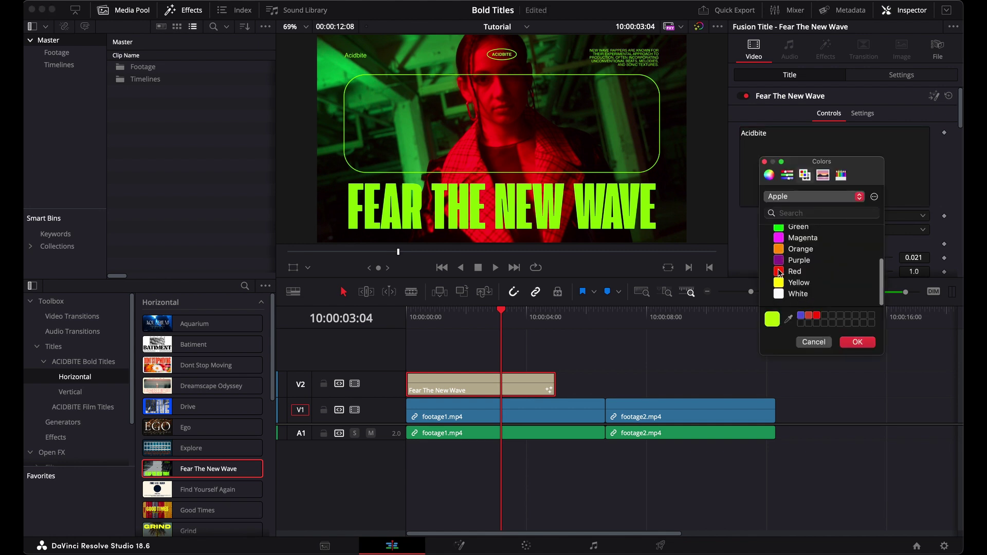
{"action": "left_click", "coordinate": [783, 274]}
{"action": "left_click", "coordinate": [858, 344]}
Give the Acidbite text Greer font, size 0.063 and position 0.088427, 0.866175.
{"action": "left_click", "coordinate": [859, 217]}
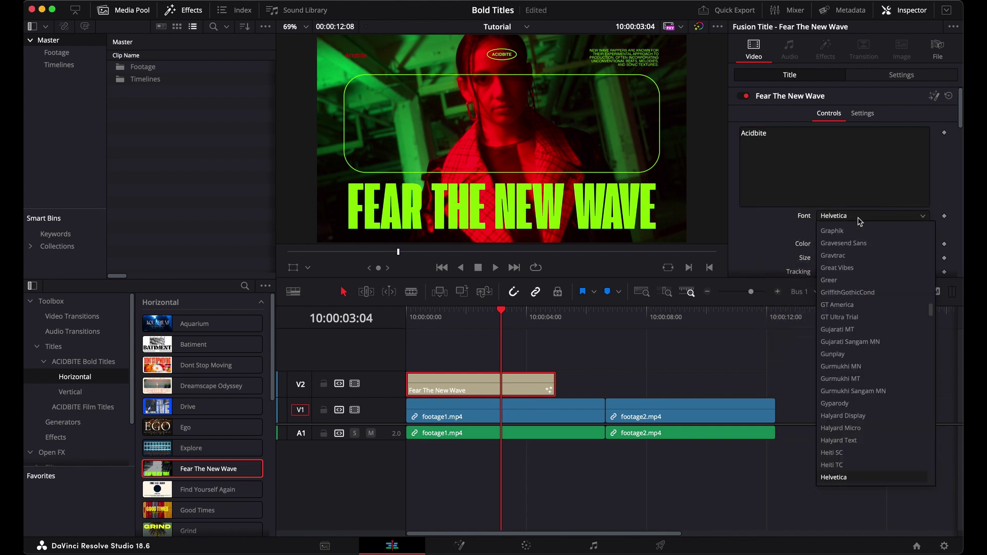
{"action": "left_click", "coordinate": [853, 280]}
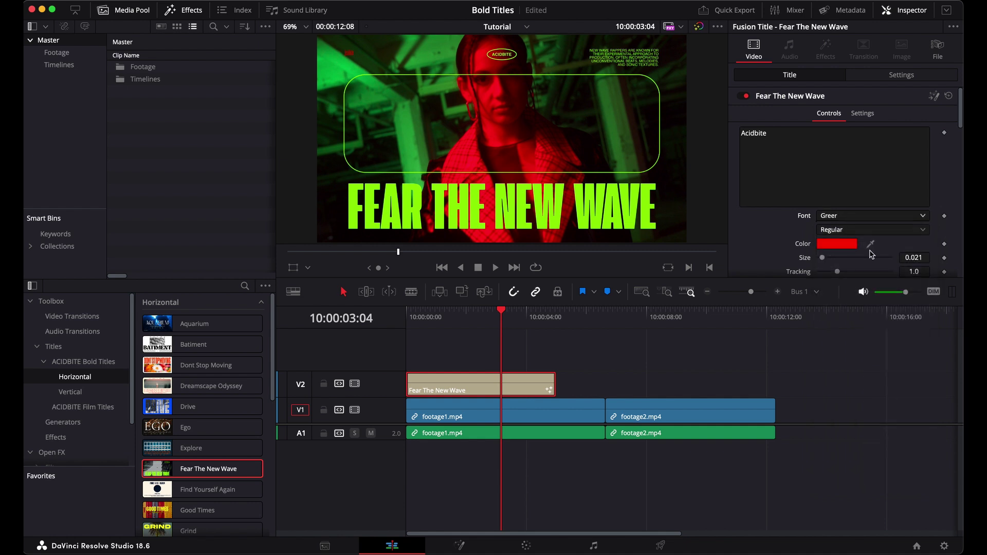
{"action": "left_click_drag", "start_coordinate": [823, 258], "coordinate": [829, 258]}
{"action": "scroll", "coordinate": [845, 260], "scroll_direction": "down", "scroll_amount": 3}
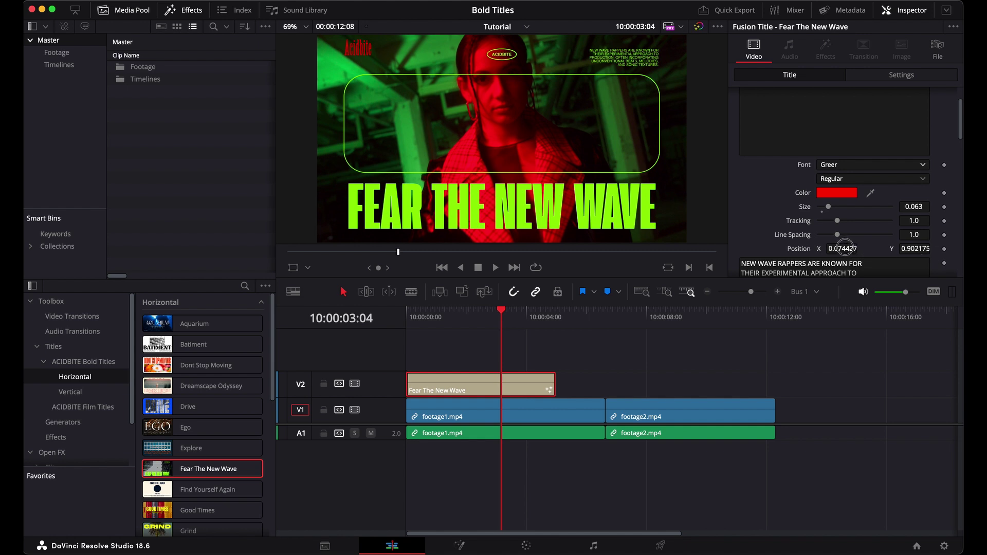
{"action": "left_click_drag", "start_coordinate": [850, 249], "coordinate": [855, 249]}
{"action": "left_click_drag", "start_coordinate": [920, 249], "coordinate": [898, 252]}
{"action": "scroll", "coordinate": [860, 197], "scroll_direction": "down", "scroll_amount": 6}
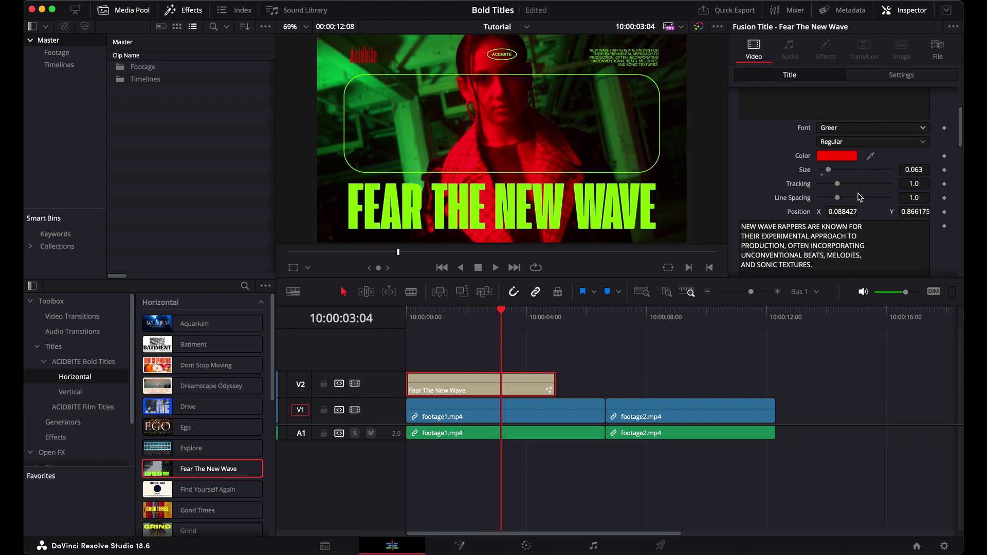
{"action": "scroll", "coordinate": [860, 197], "scroll_direction": "down", "scroll_amount": 3}
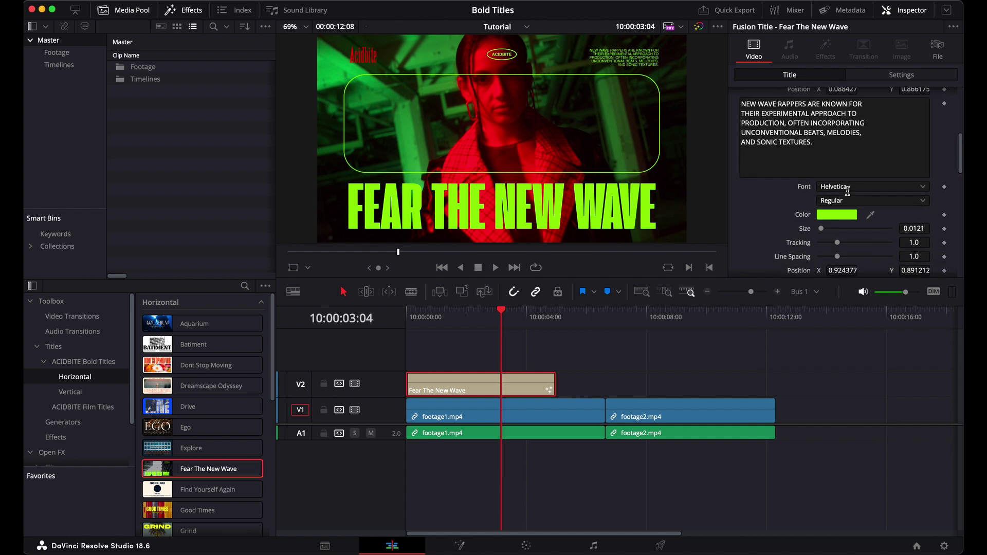
Colour the paragraph text and the ACIDBITE badge red.
{"action": "left_click", "coordinate": [838, 213]}
{"action": "left_click", "coordinate": [779, 274]}
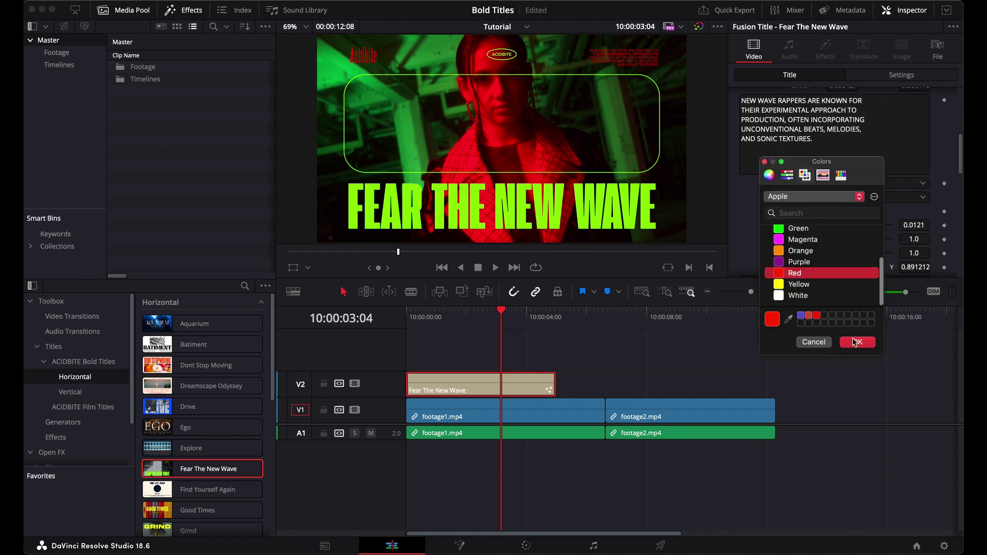
{"action": "left_click", "coordinate": [857, 343]}
{"action": "scroll", "coordinate": [851, 260], "scroll_direction": "down", "scroll_amount": 5}
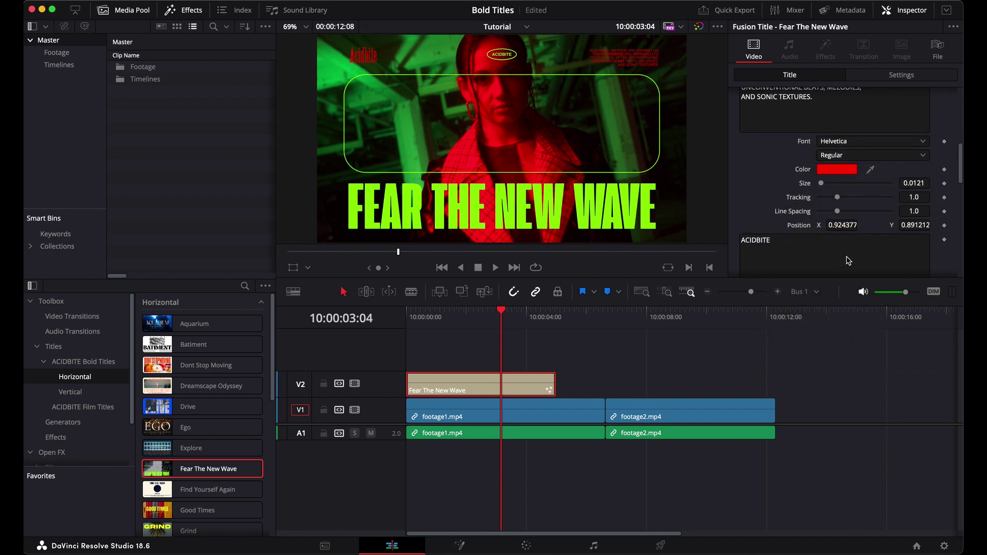
{"action": "scroll", "coordinate": [851, 261], "scroll_direction": "down", "scroll_amount": 4}
{"action": "left_click", "coordinate": [838, 226]}
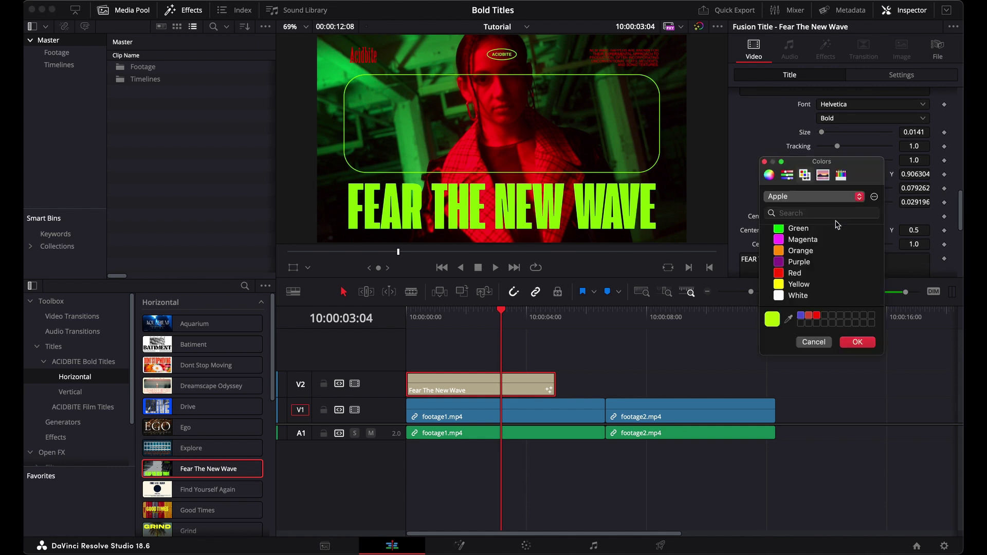
{"action": "left_click", "coordinate": [782, 274]}
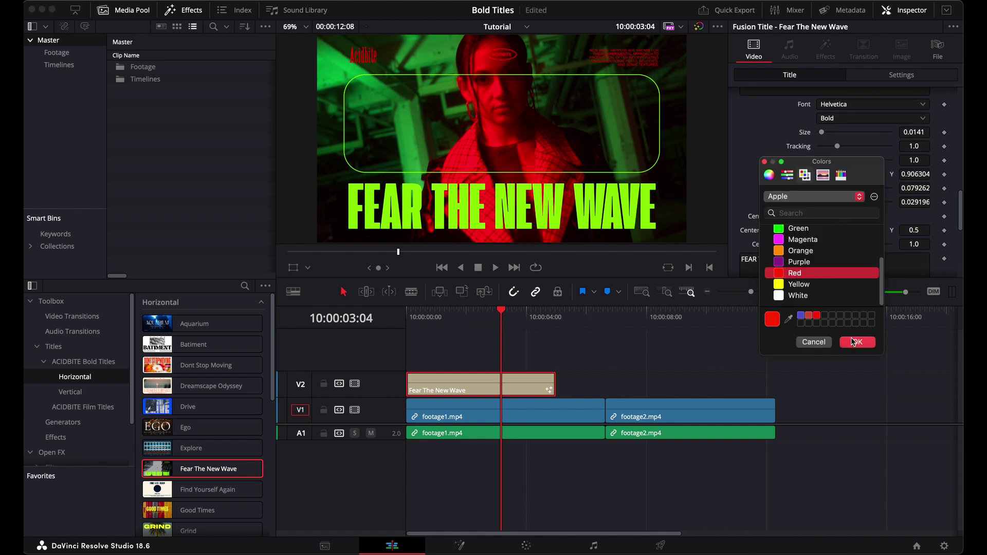
{"action": "left_click", "coordinate": [854, 342]}
Colour the FEAR THE NEW WAVE title red and pick red for the rectangle frame.
{"action": "scroll", "coordinate": [851, 227], "scroll_direction": "down", "scroll_amount": 3}
{"action": "scroll", "coordinate": [851, 215], "scroll_direction": "down", "scroll_amount": 3}
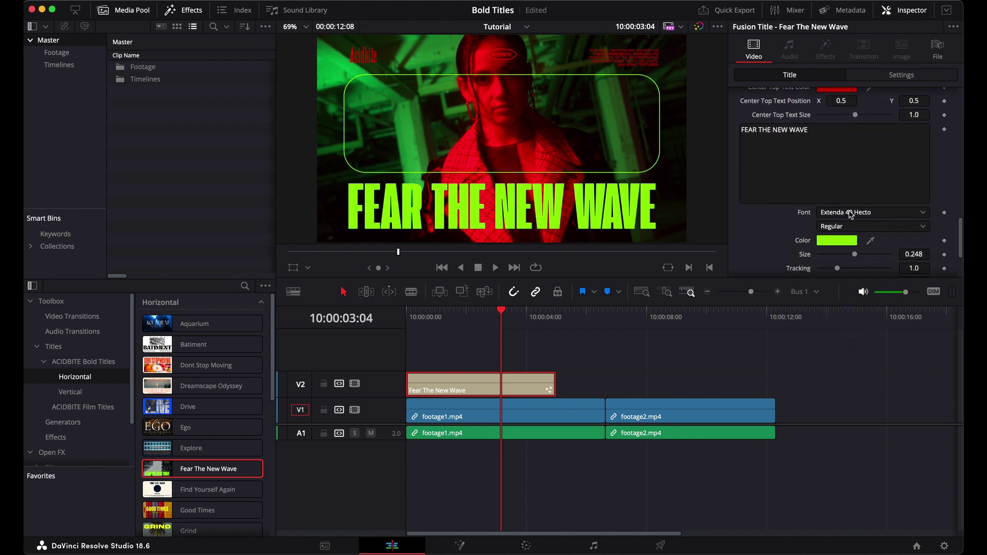
{"action": "left_click", "coordinate": [848, 215]}
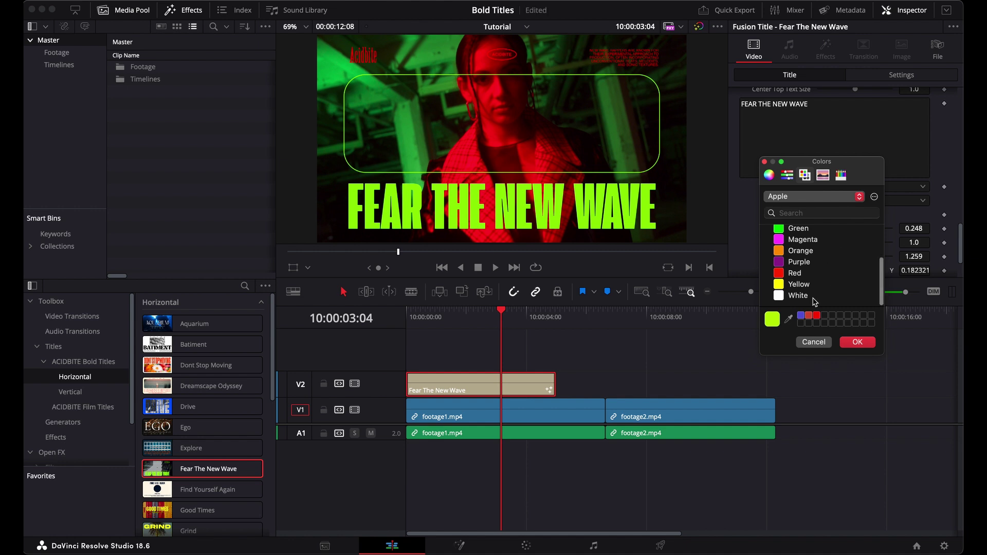
{"action": "left_click", "coordinate": [789, 273]}
{"action": "left_click", "coordinate": [858, 340]}
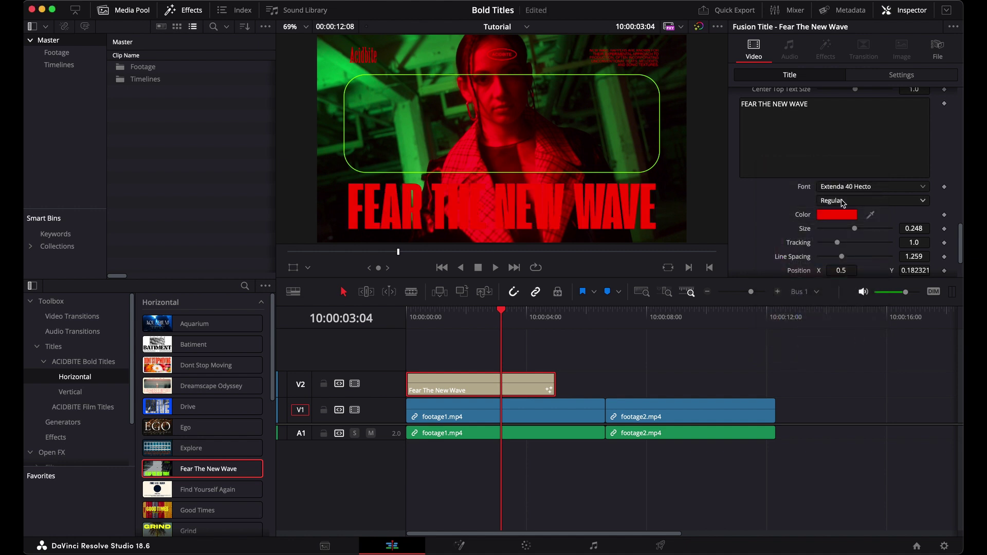
{"action": "scroll", "coordinate": [843, 204], "scroll_direction": "down", "scroll_amount": 3}
{"action": "left_click", "coordinate": [829, 266]}
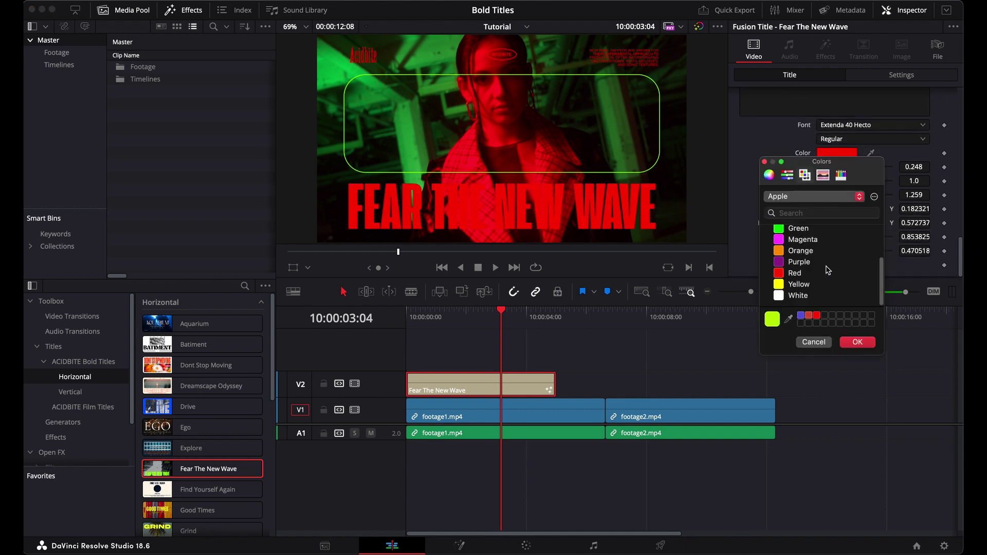
{"action": "left_click", "coordinate": [782, 273]}
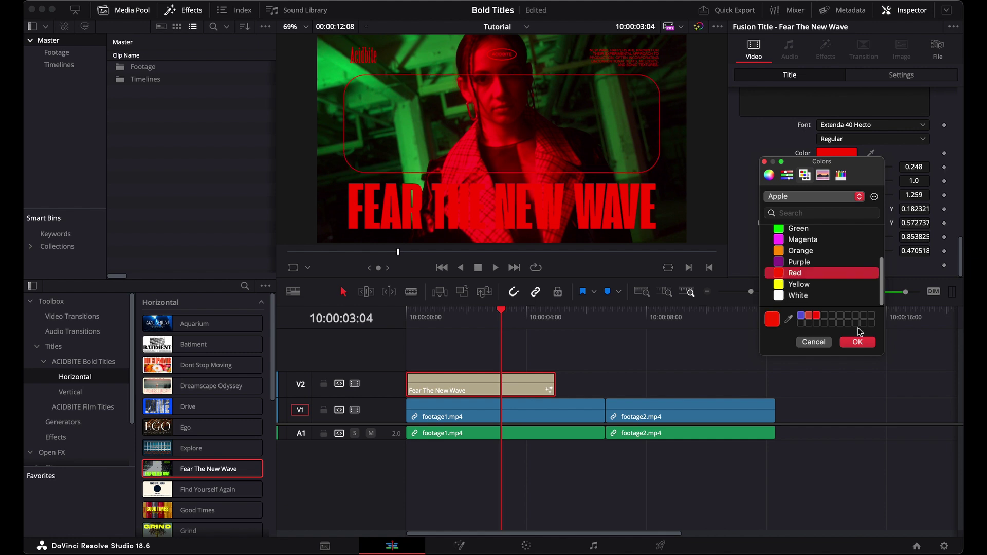
Confirm the red frame and set Rectangle Width 0.921, Position Y 0.182738, Height 0.299.
{"action": "left_click", "coordinate": [868, 342]}
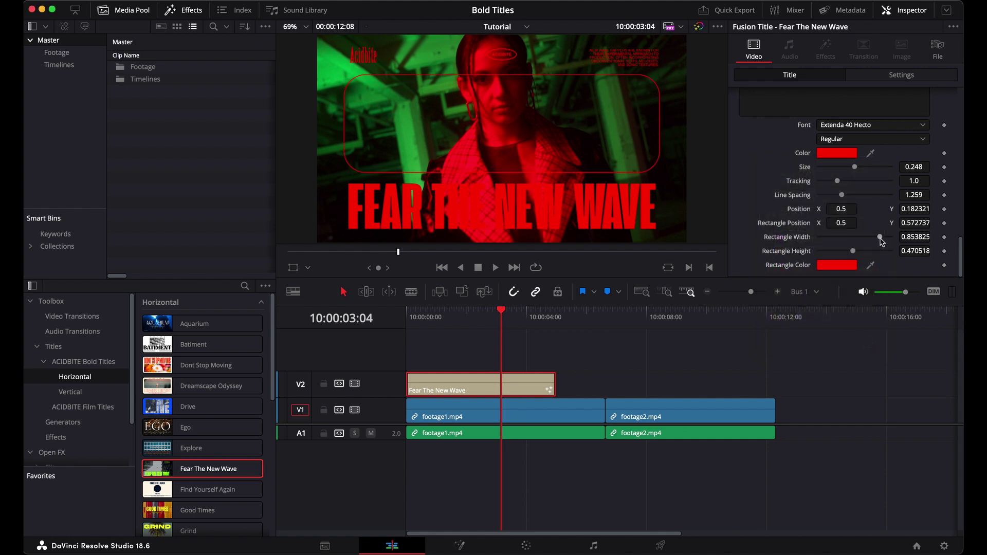
{"action": "left_click_drag", "start_coordinate": [880, 240], "coordinate": [860, 252]}
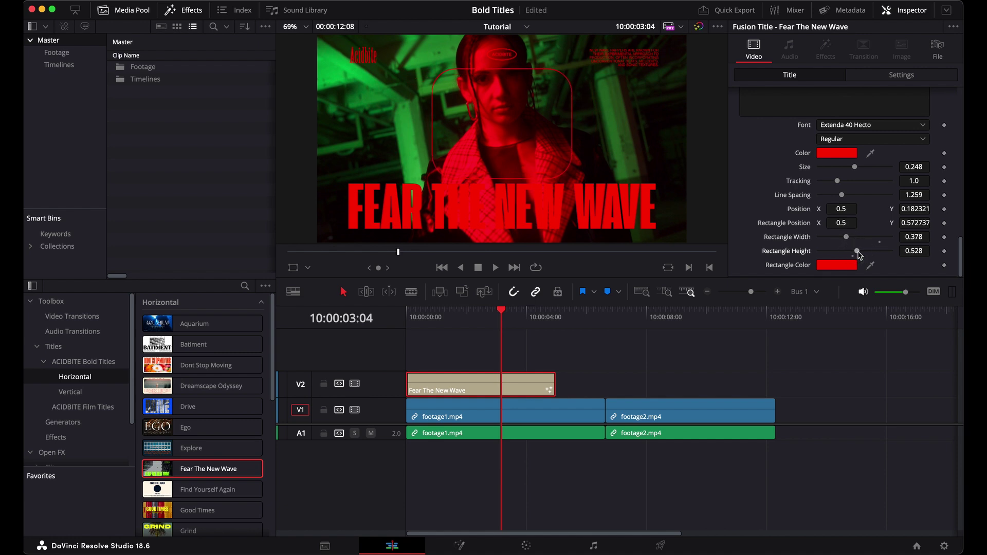
{"action": "left_click_drag", "start_coordinate": [909, 223], "coordinate": [689, 271]}
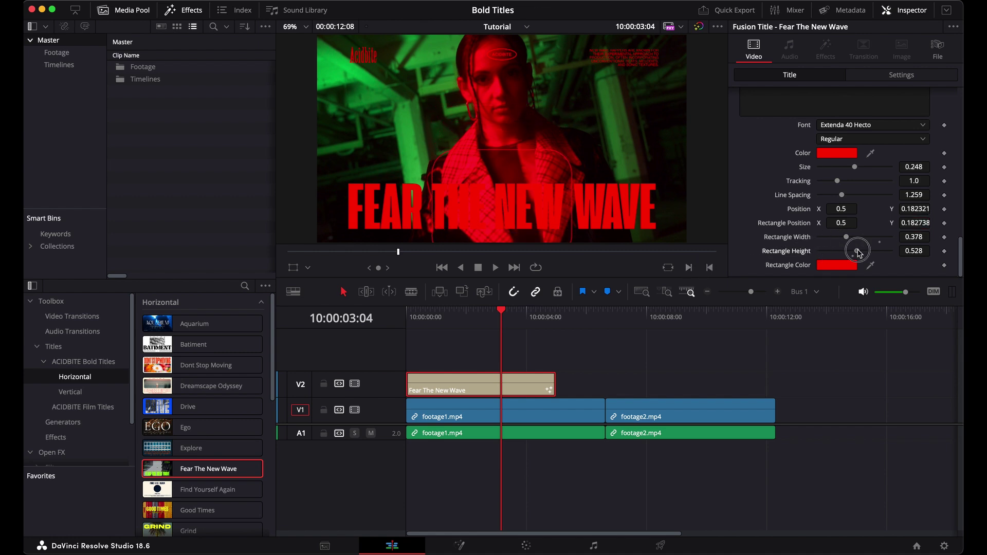
{"action": "left_click_drag", "start_coordinate": [857, 251], "coordinate": [885, 237]}
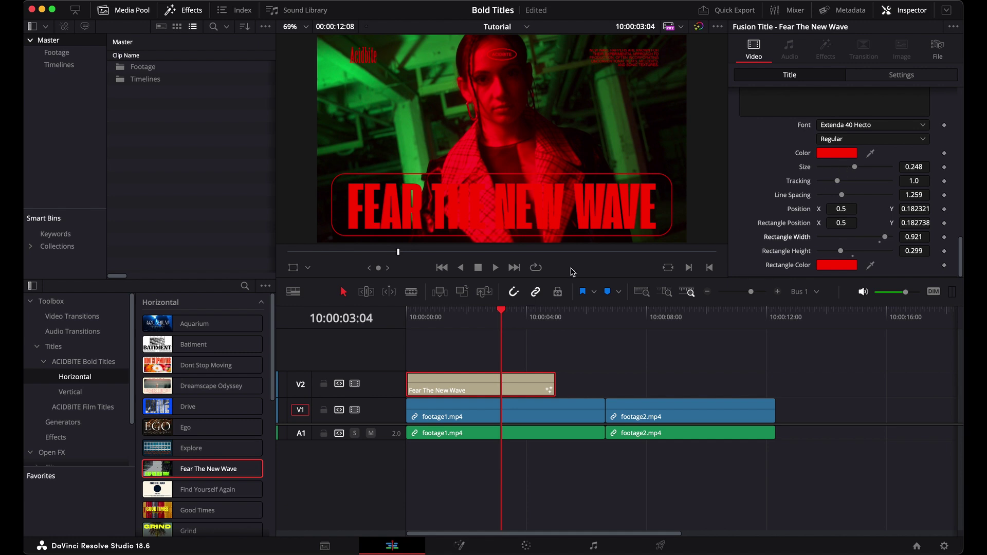
Swap the V1/A1 clips so footage2.mp4 plays before footage1.mp4 under the red title.
{"action": "left_click", "coordinate": [504, 323]}
{"action": "mouse_move", "coordinate": [503, 323]}
{"action": "left_mouse_down"}
{"action": "mouse_move", "coordinate": [518, 323]}
{"action": "mouse_move", "coordinate": [504, 323]}
{"action": "left_mouse_up"}
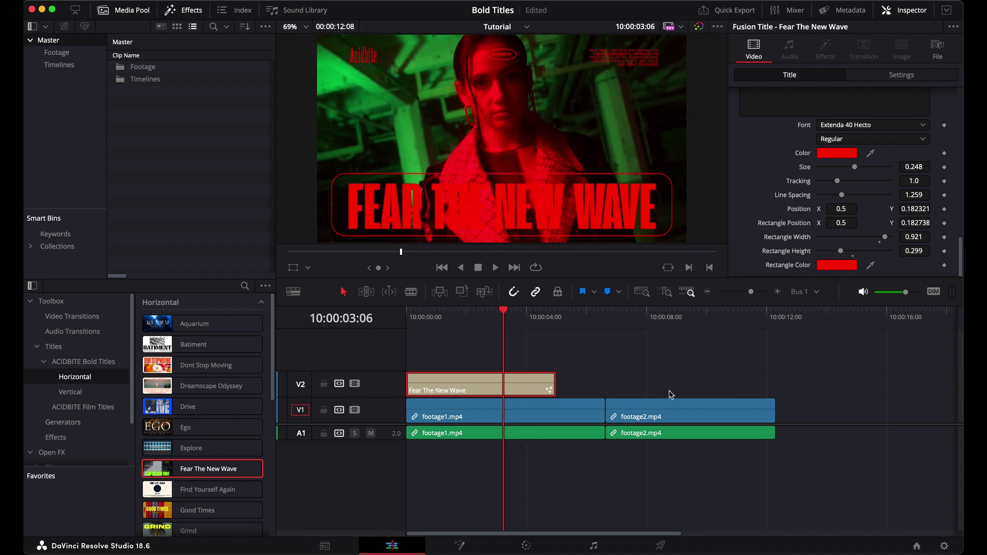
{"action": "left_click_drag", "start_coordinate": [568, 408], "coordinate": [895, 408]}
{"action": "left_click_drag", "start_coordinate": [678, 372], "coordinate": [608, 419]}
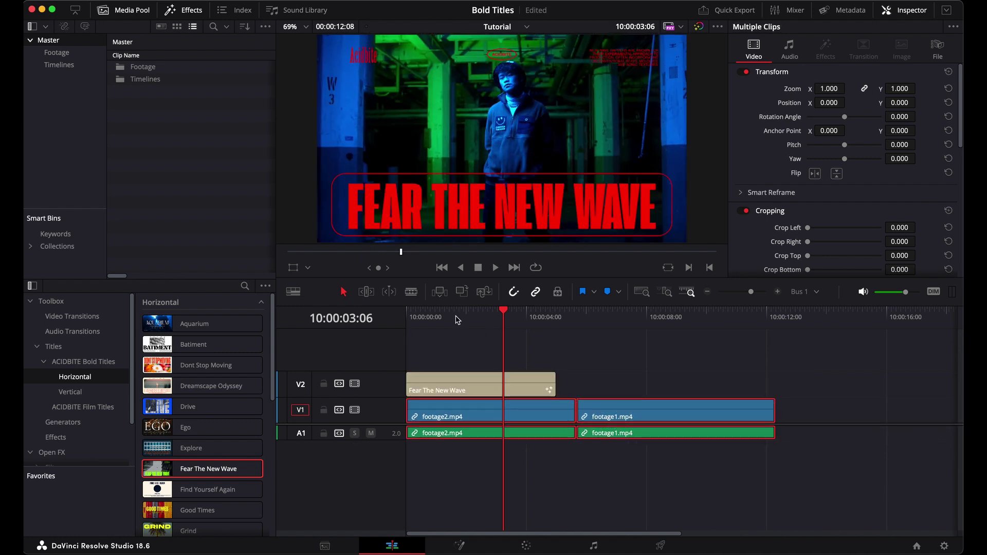
{"action": "left_click_drag", "start_coordinate": [457, 319], "coordinate": [477, 320]}
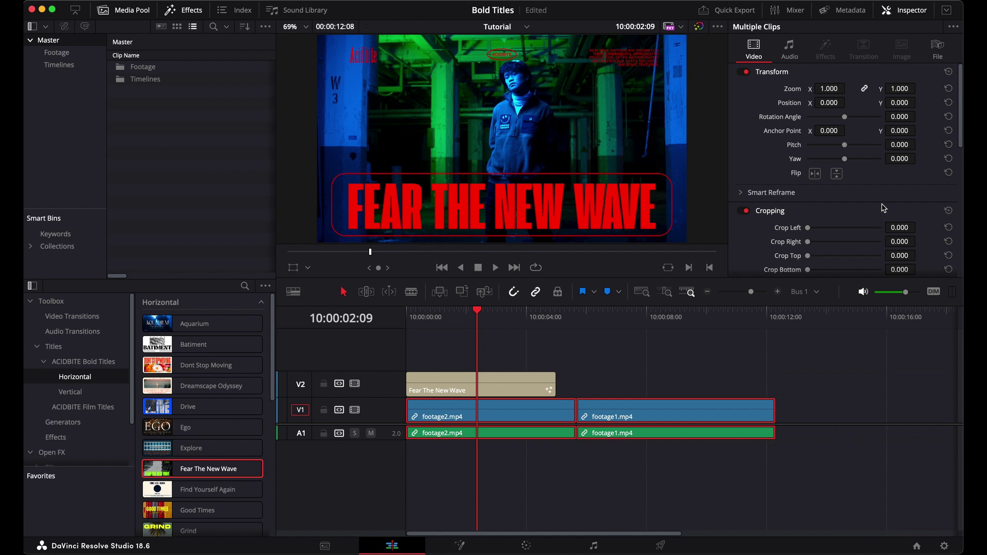
{"action": "scroll", "coordinate": [883, 208], "scroll_direction": "down", "scroll_amount": 2}
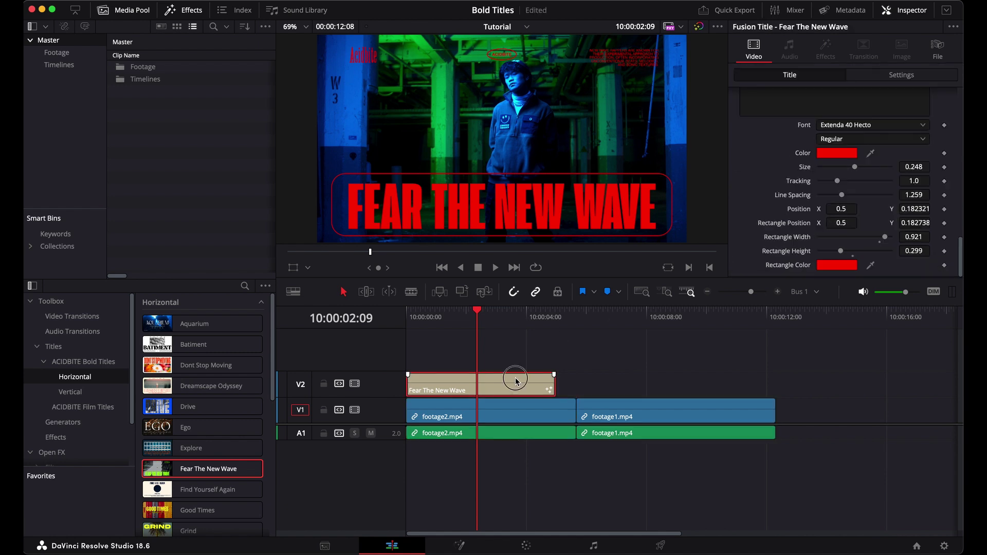